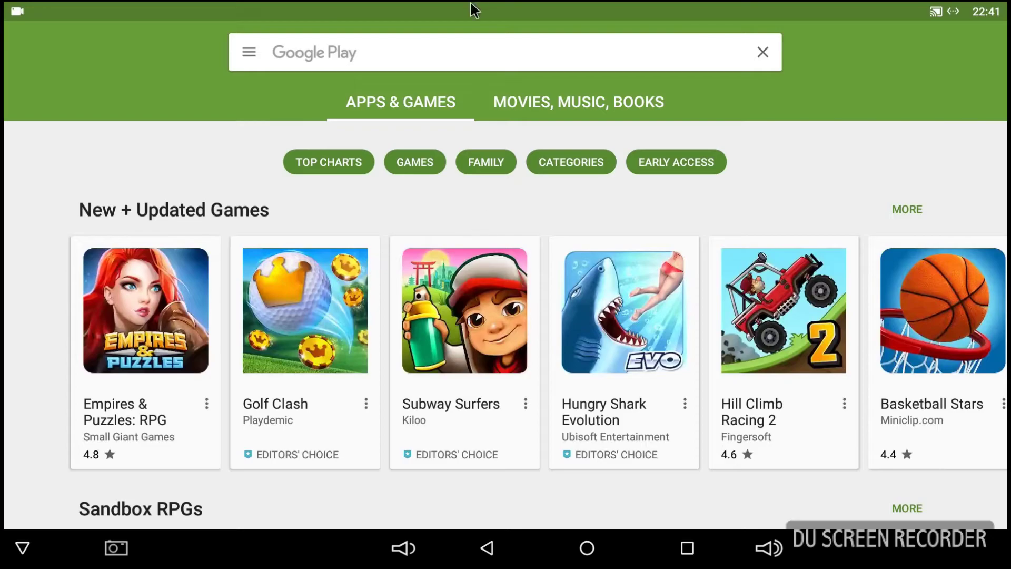
Search Google Play Store for 'samba droid' and open the SambaDroid app page.
{"action": "left_click", "coordinate": [429, 50]}
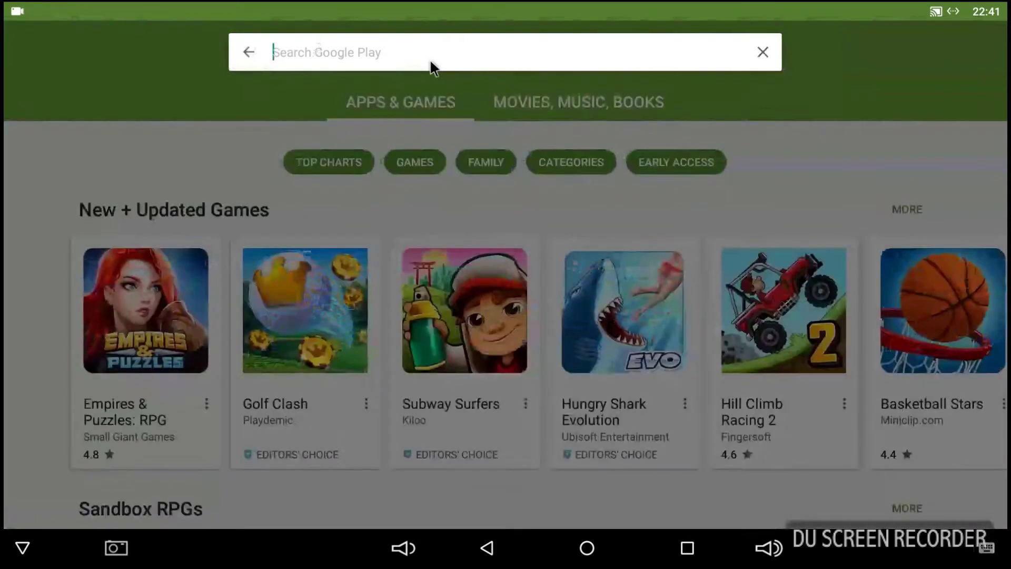
{"action": "type", "text": "samba"}
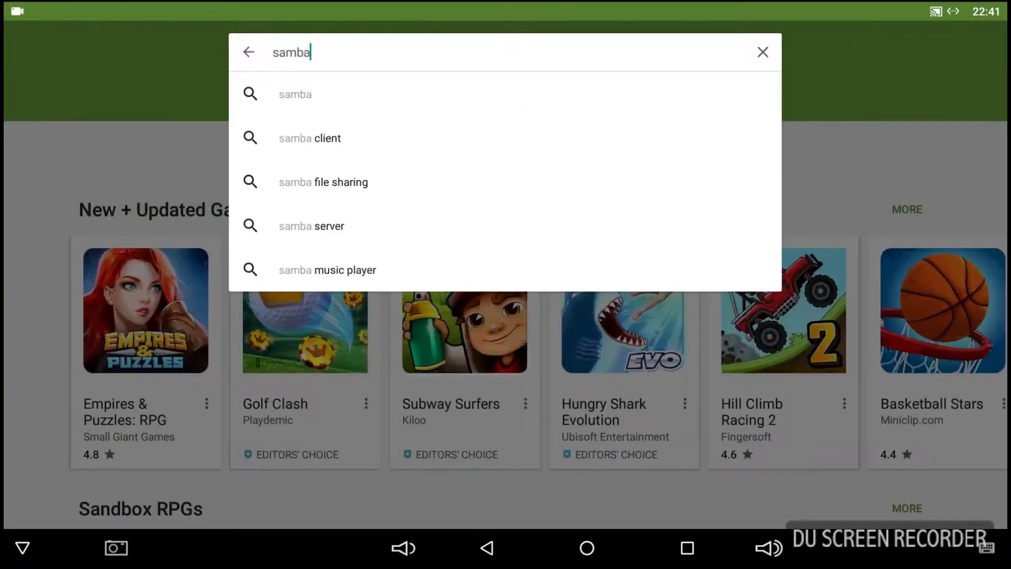
{"action": "type", "text": " droid"}
{"action": "key", "text": "BackSpace"}
{"action": "key", "text": "BackSpace"}
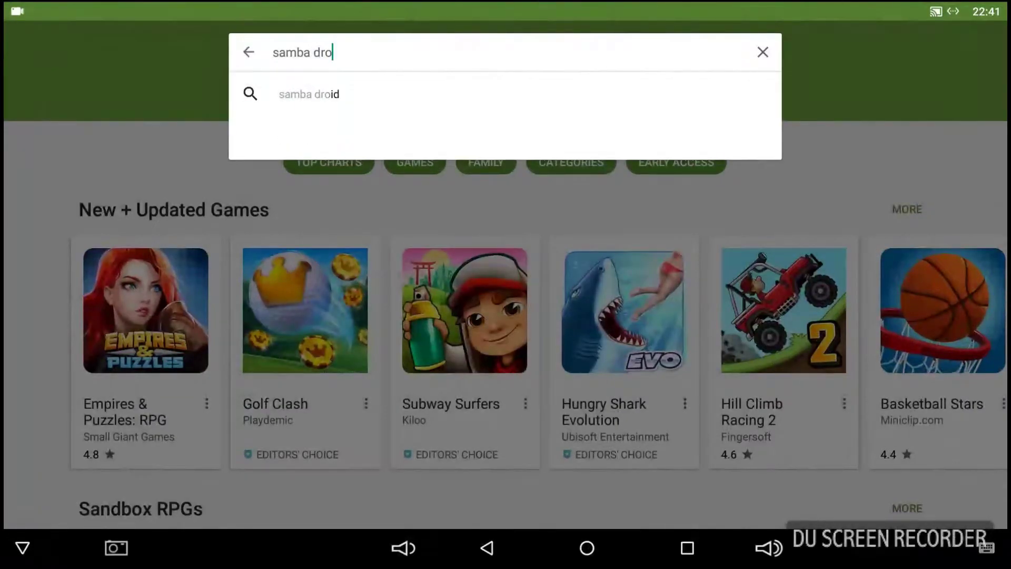
{"action": "type", "text": "id"}
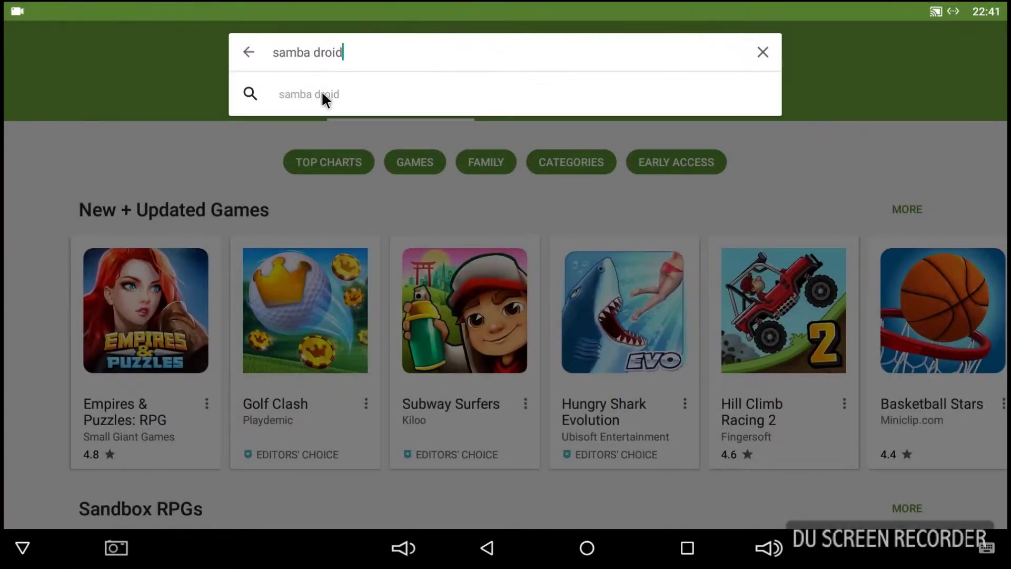
{"action": "left_click", "coordinate": [306, 100]}
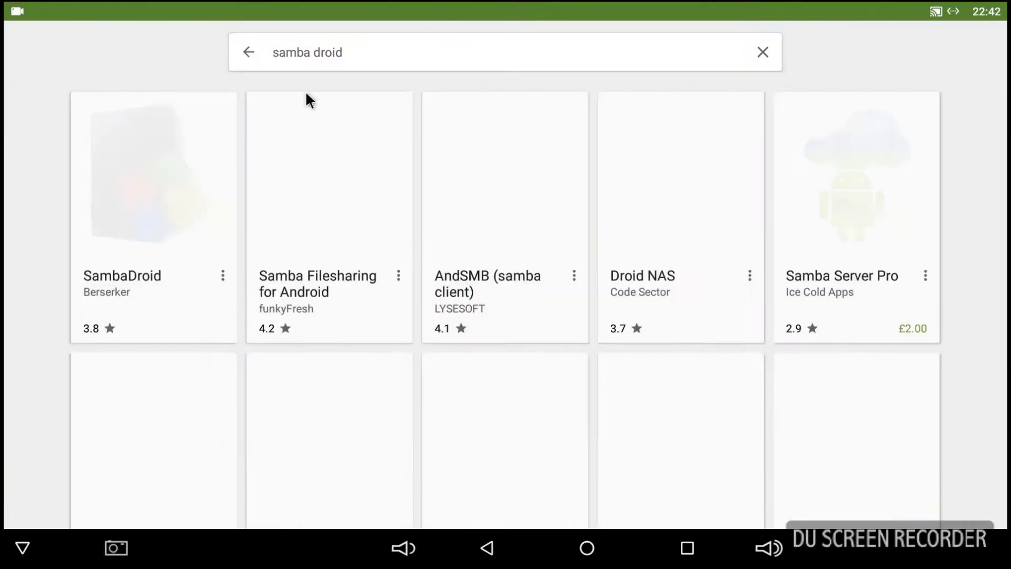
{"action": "left_click", "coordinate": [147, 149]}
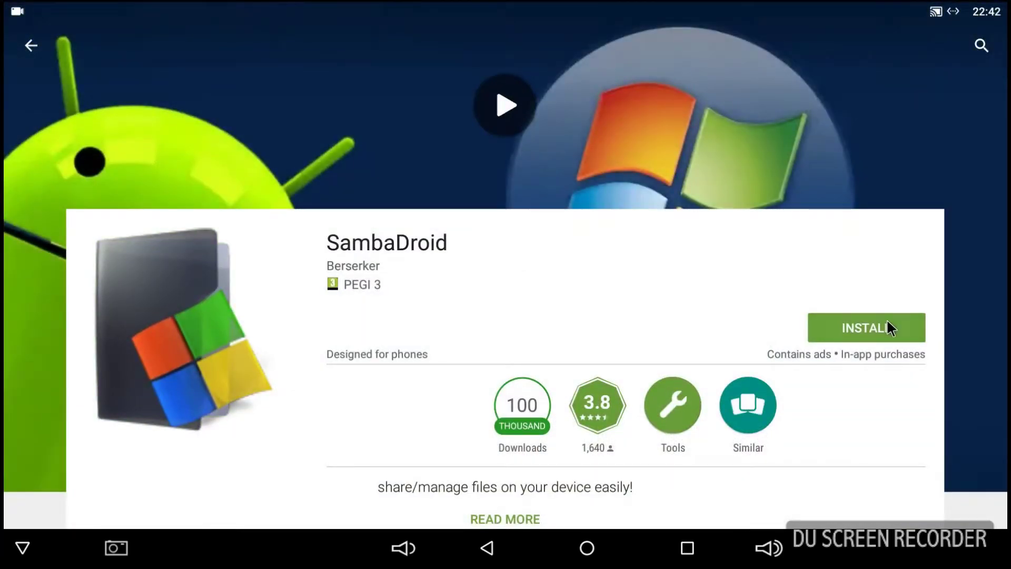
Install SambaDroid and accept its permissions so the download starts.
{"action": "left_click", "coordinate": [889, 326]}
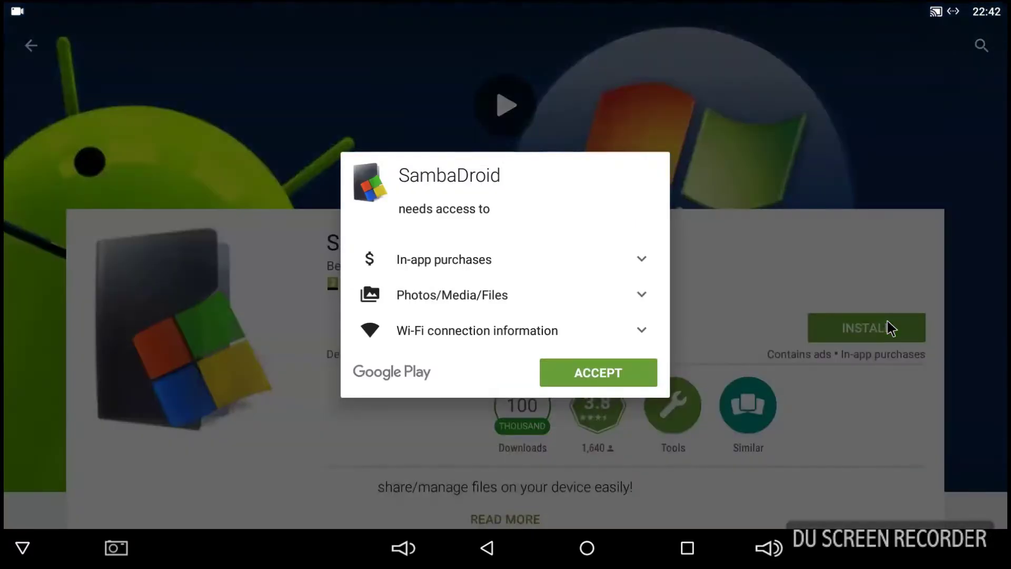
{"action": "left_click", "coordinate": [562, 369]}
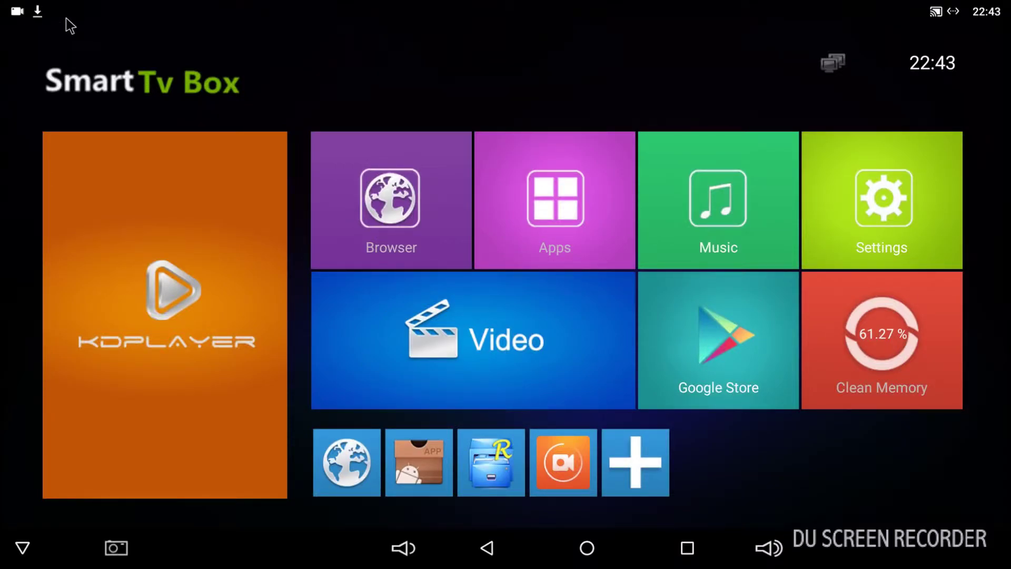
Check the notification shade until it reports SambaDroid as successfully installed.
{"action": "left_click_drag", "start_coordinate": [67, 6], "coordinate": [79, 390]}
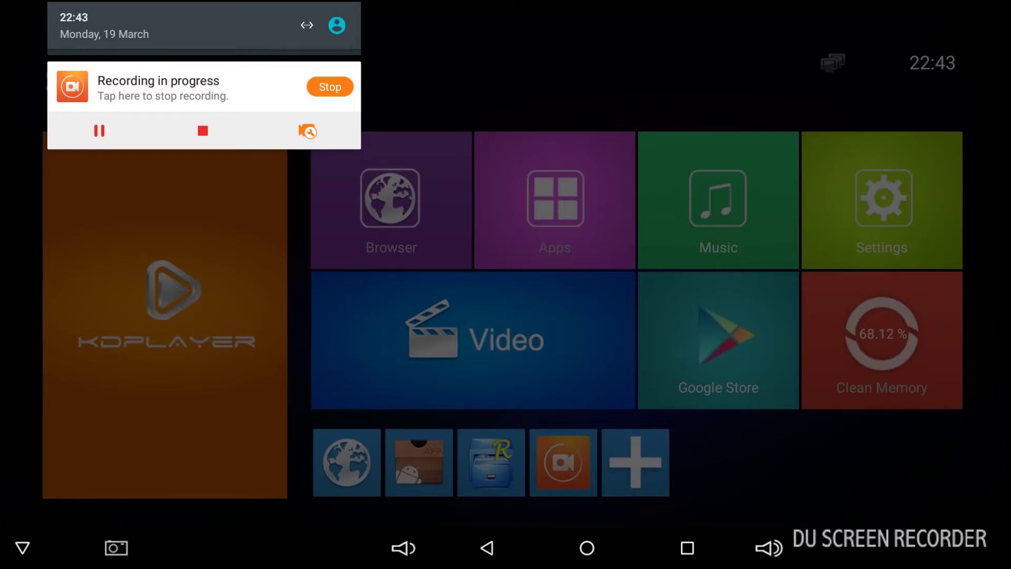
{"action": "left_click", "coordinate": [579, 31]}
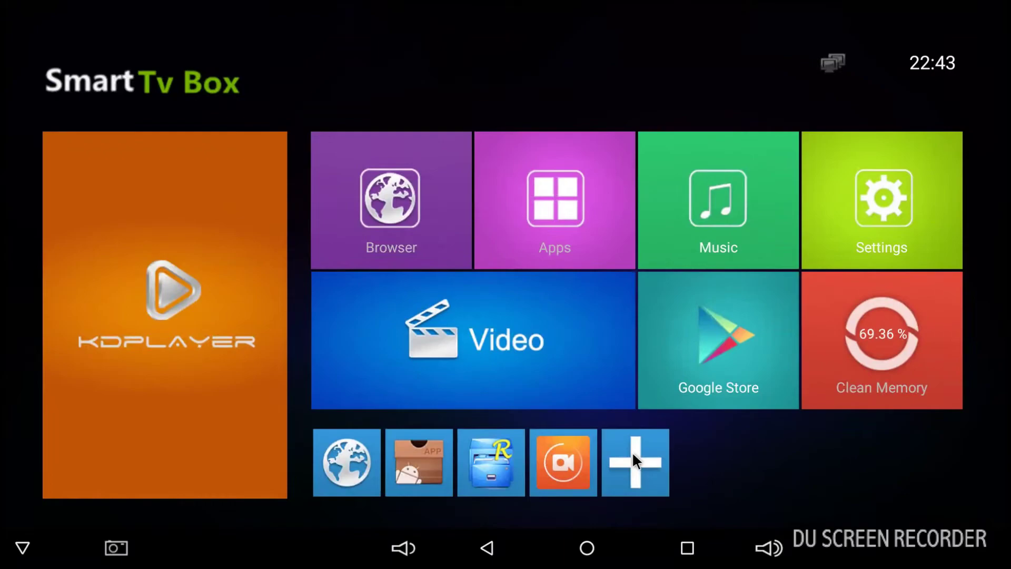
{"action": "left_click", "coordinate": [633, 453]}
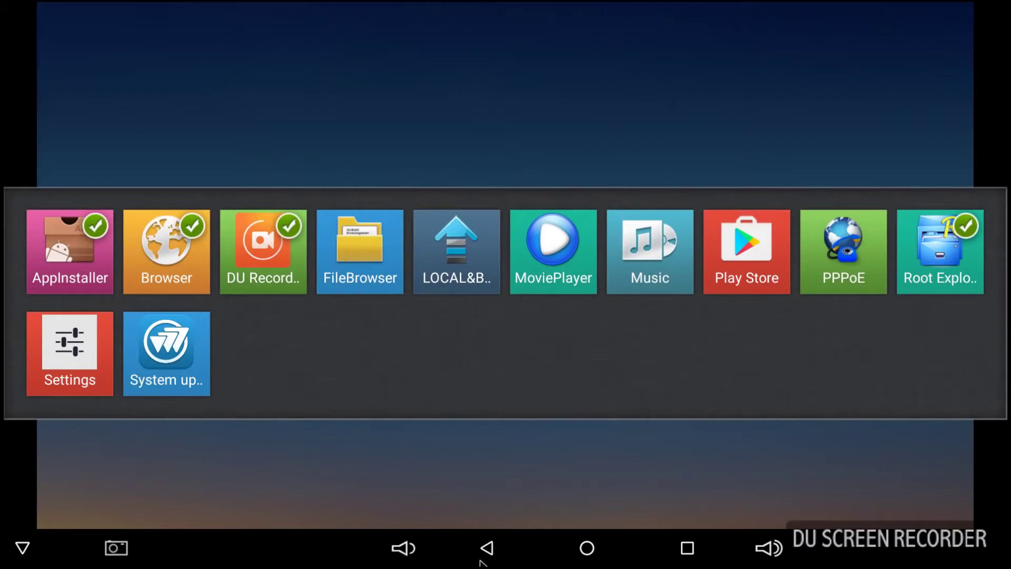
{"action": "left_click", "coordinate": [594, 549]}
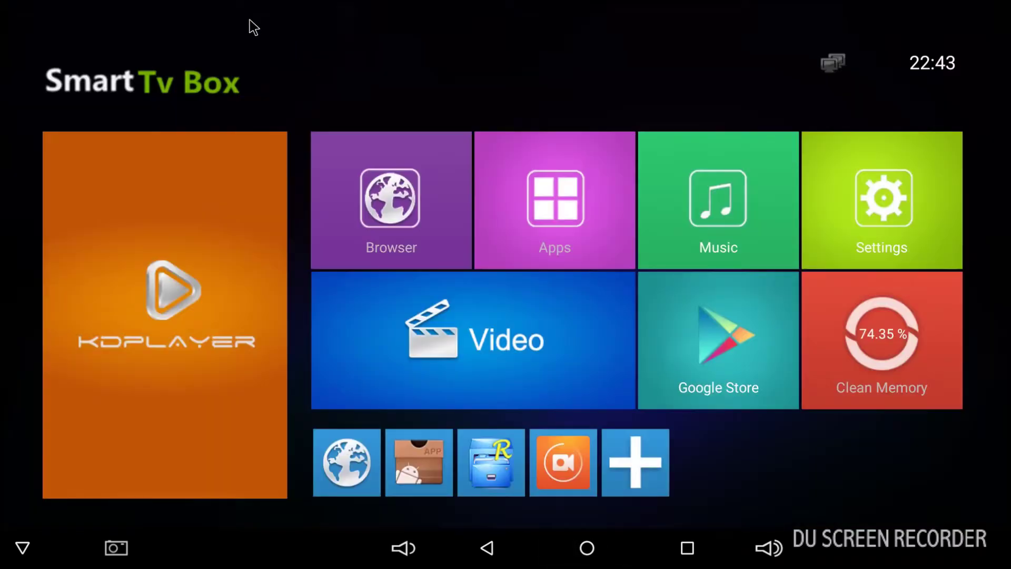
{"action": "left_click_drag", "start_coordinate": [158, 8], "coordinate": [147, 541]}
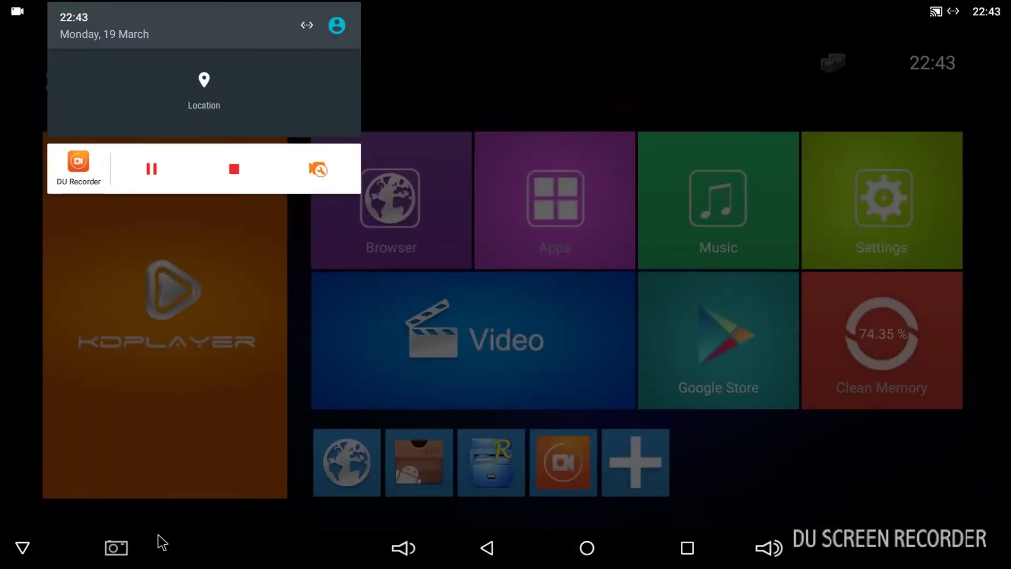
Tick SambaDroid in the app picker to add it as a home screen shortcut.
{"action": "left_click", "coordinate": [778, 469]}
{"action": "left_click", "coordinate": [627, 455]}
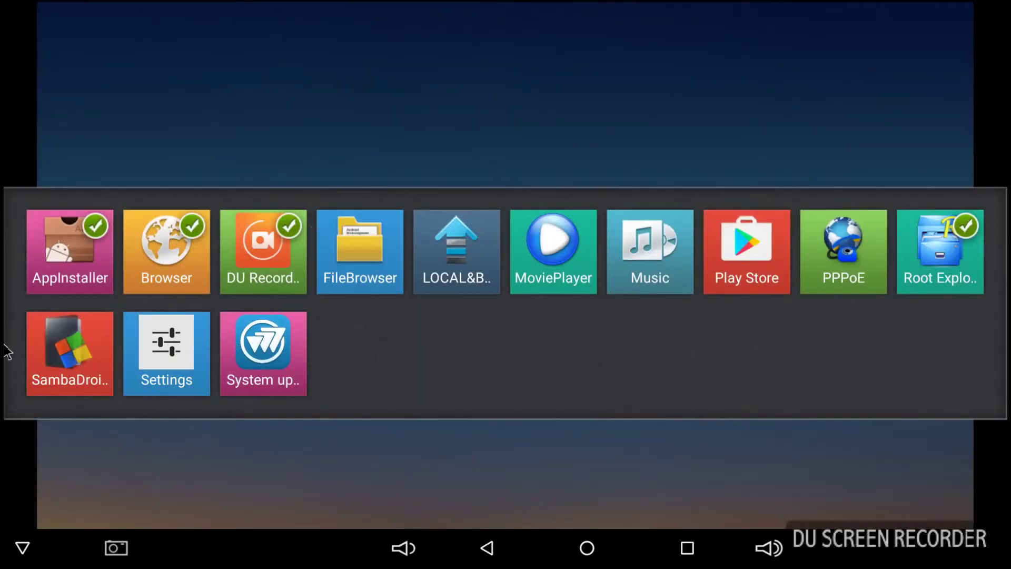
{"action": "left_click", "coordinate": [80, 342]}
{"action": "left_click", "coordinate": [599, 547]}
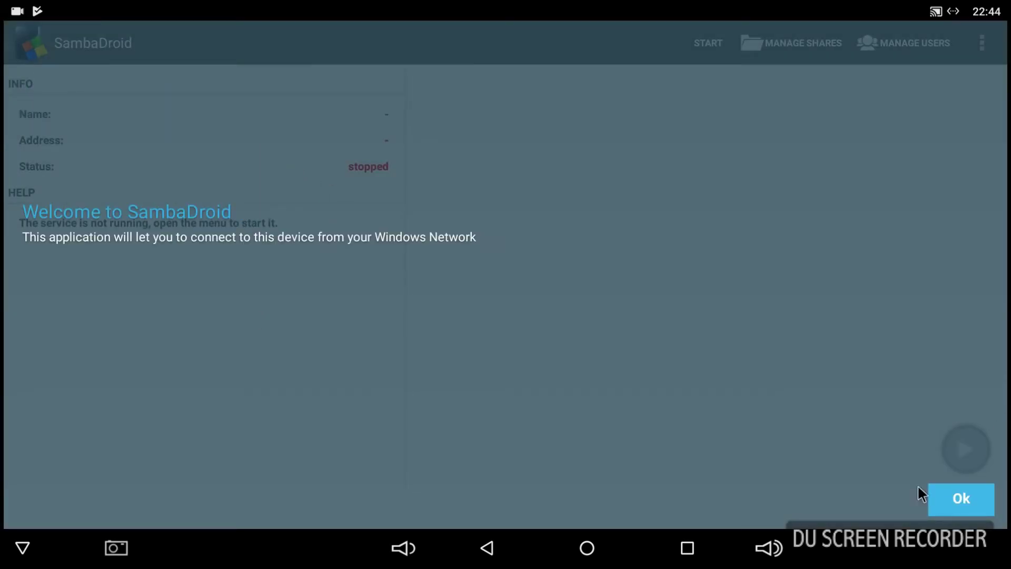
Dismiss all five SambaDroid tutorial tips: welcome, service toggle, status and drawer menu.
{"action": "left_click", "coordinate": [983, 499]}
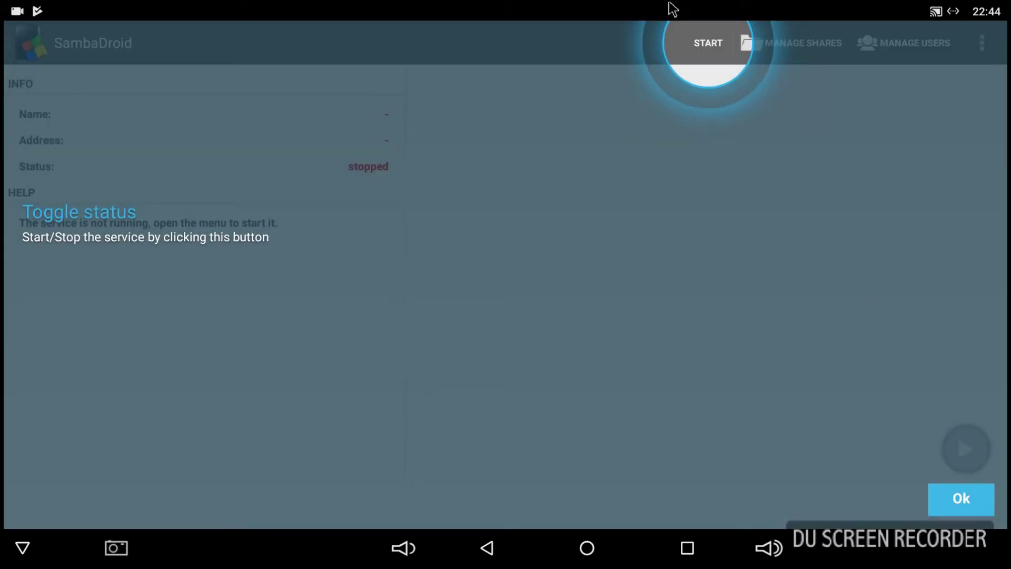
{"action": "left_click", "coordinate": [954, 501]}
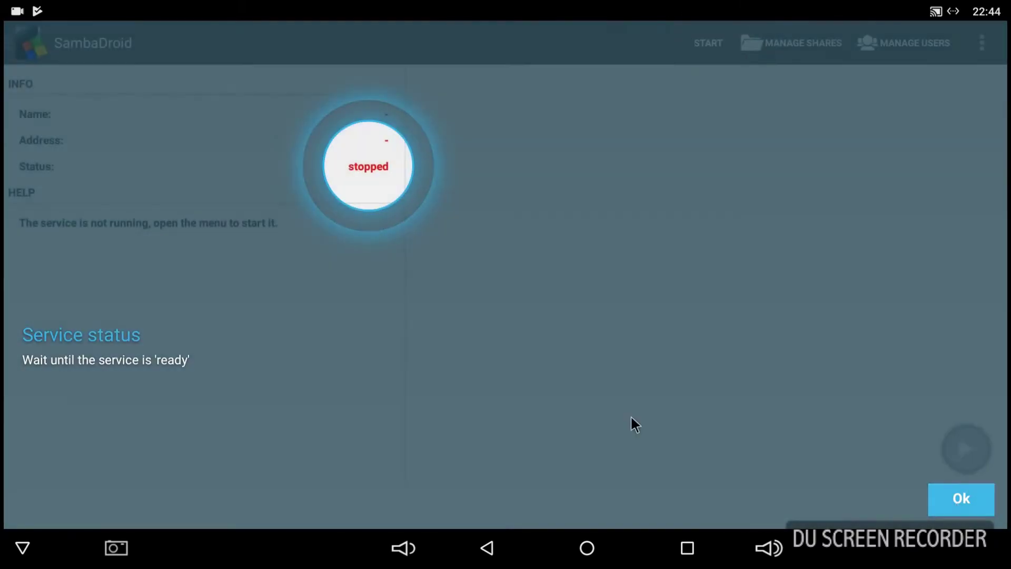
{"action": "left_click", "coordinate": [958, 502]}
{"action": "left_click", "coordinate": [958, 499]}
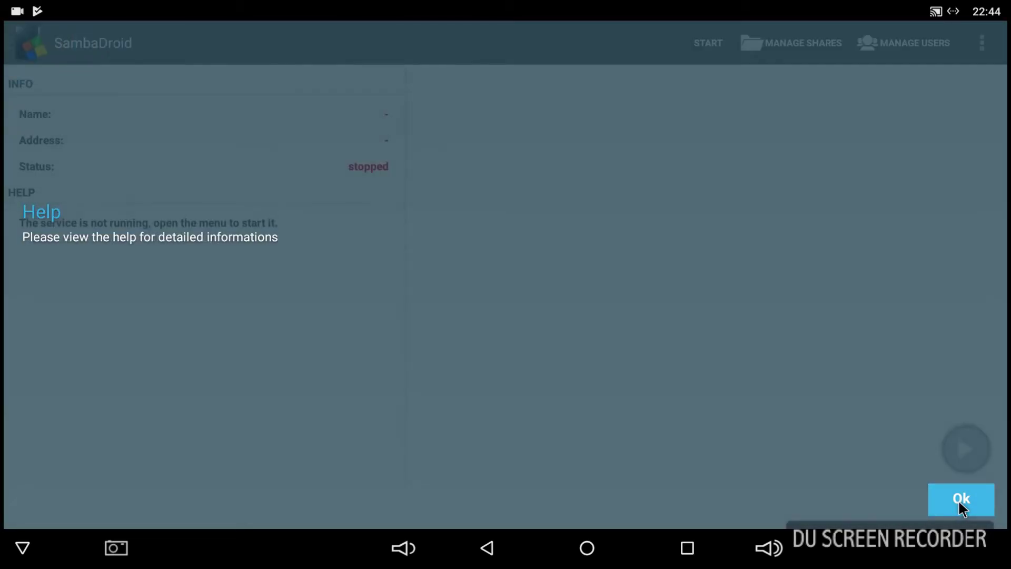
{"action": "left_click", "coordinate": [958, 500]}
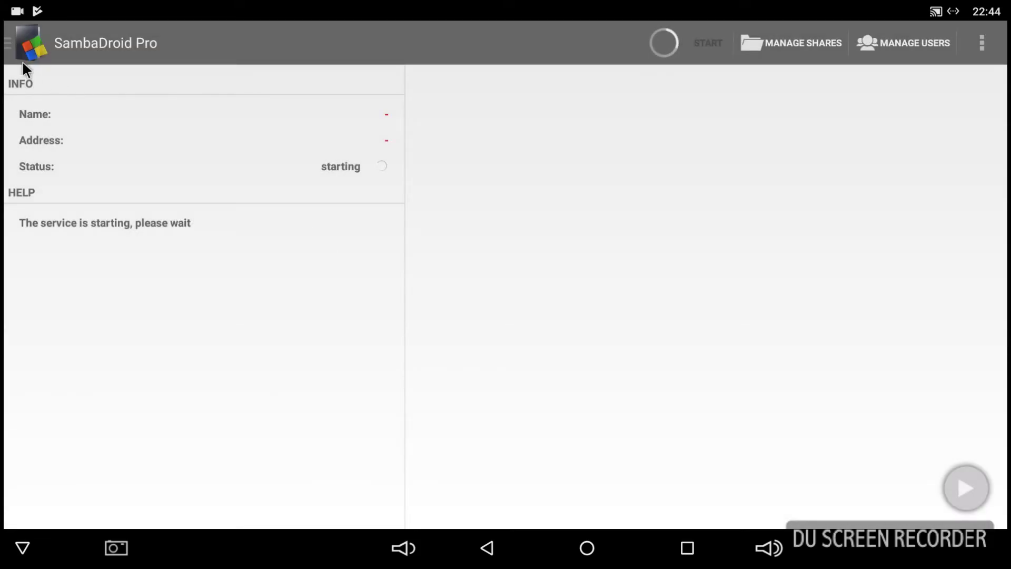
Remove all existing shares from SambaDroid's shared folders list.
{"action": "left_click", "coordinate": [6, 49]}
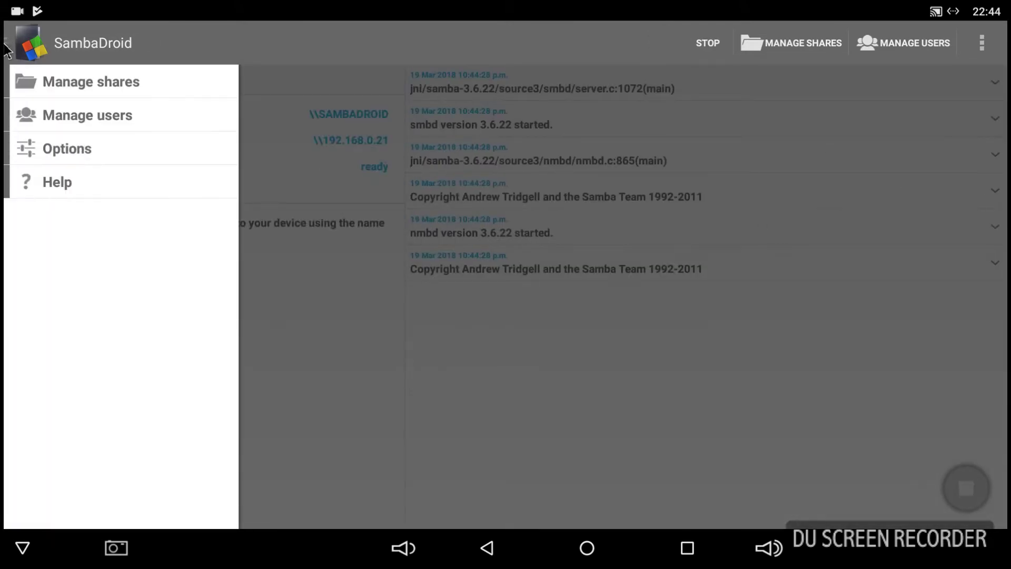
{"action": "left_click", "coordinate": [77, 81]}
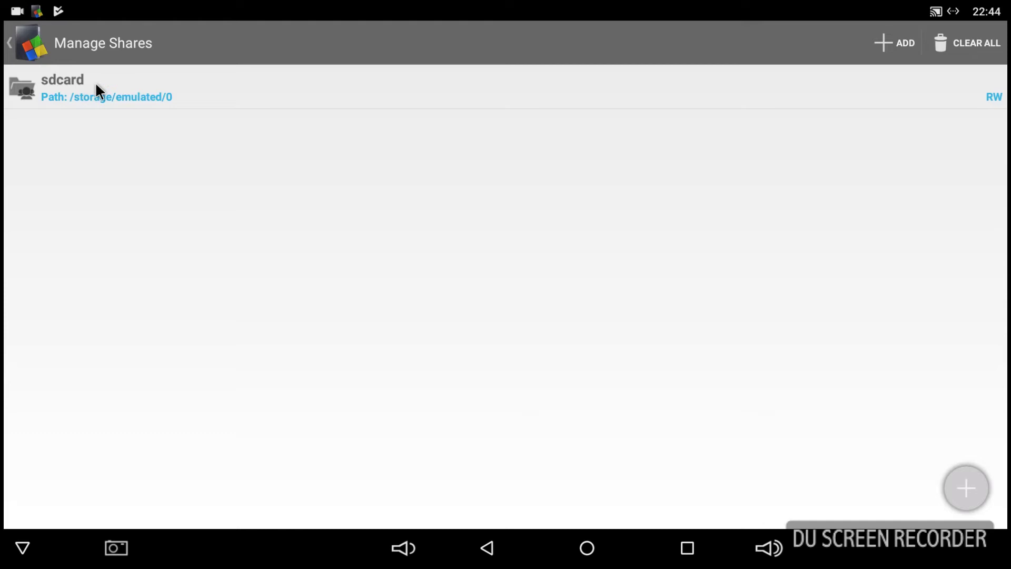
{"action": "left_click", "coordinate": [956, 41]}
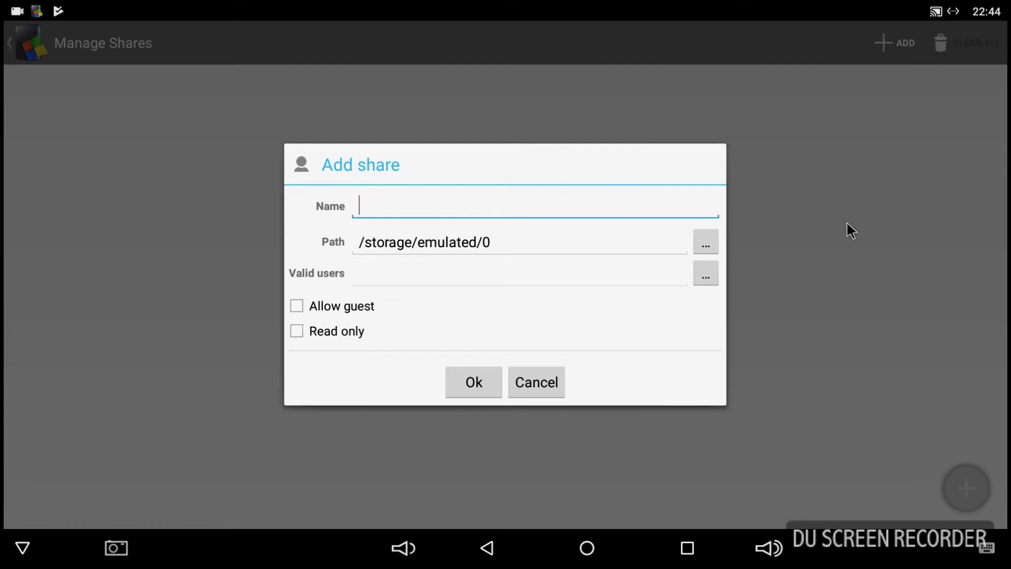
Add a guest-accessible share 'Shared Drive' pointing to /storage/902C303C2C301FA0.
{"action": "type", "text": "Shared Drive"}
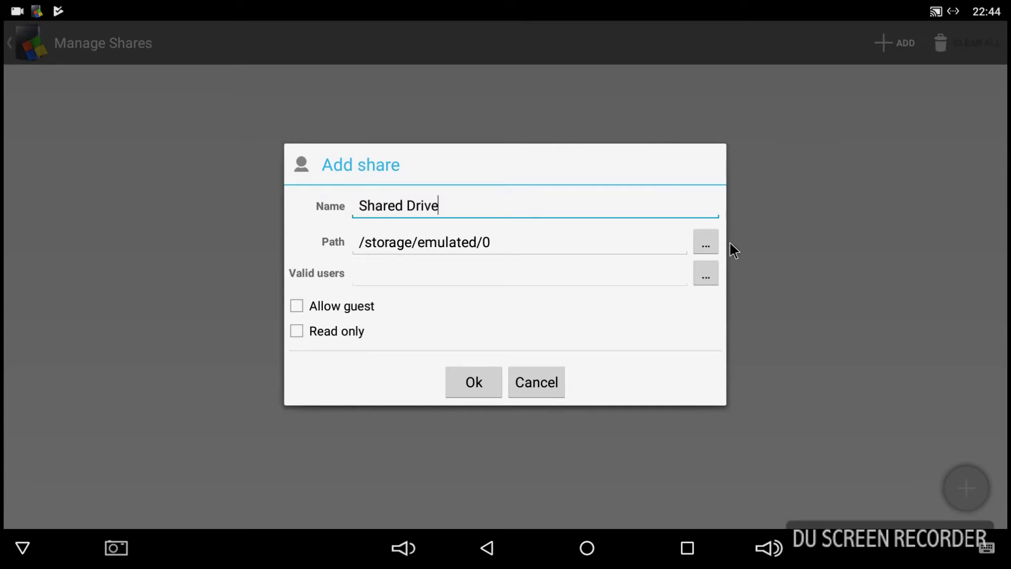
{"action": "left_click", "coordinate": [703, 242]}
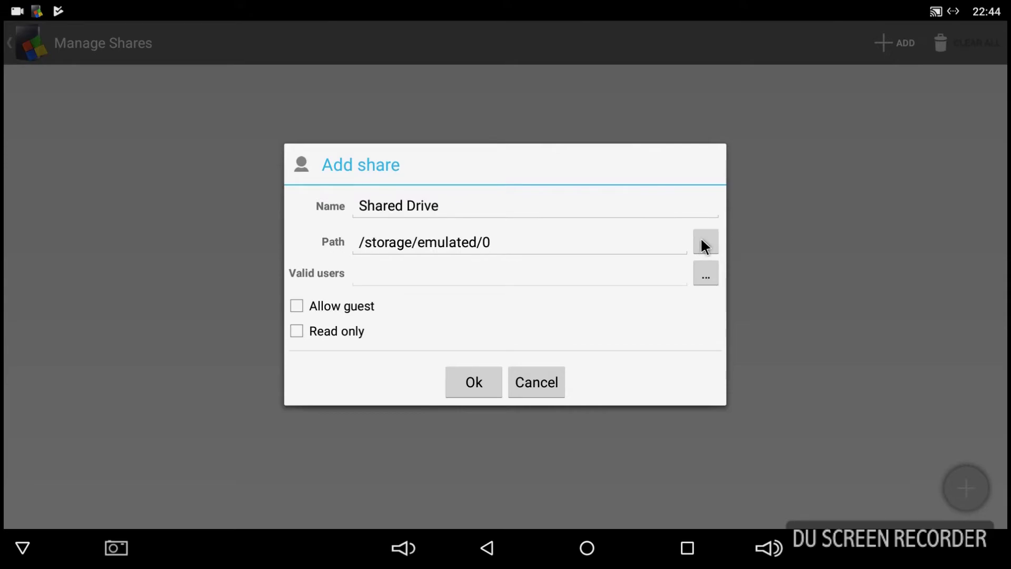
{"action": "scroll", "coordinate": [225, 215], "scroll_direction": "down", "scroll_amount": 5}
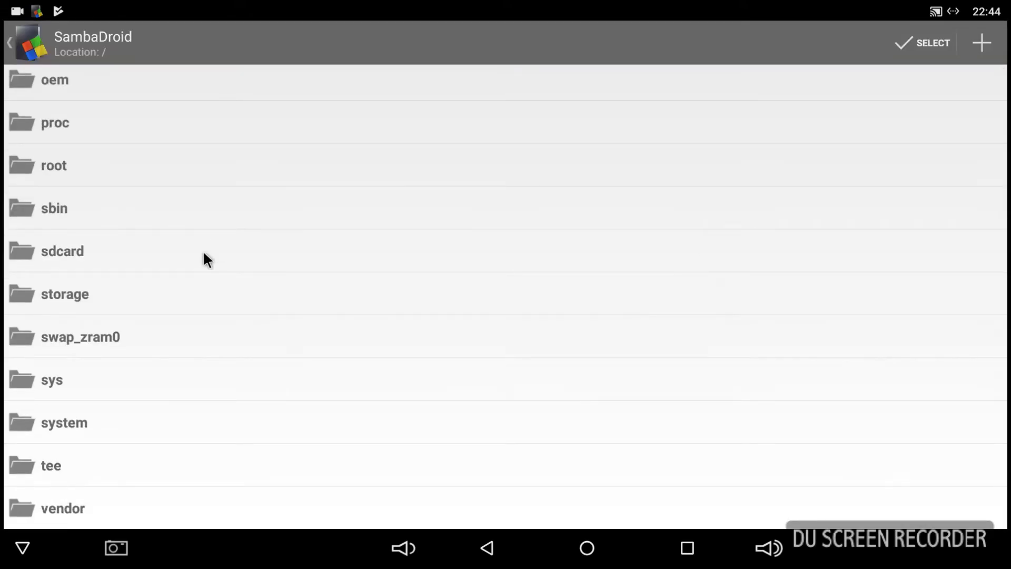
{"action": "left_click", "coordinate": [71, 296]}
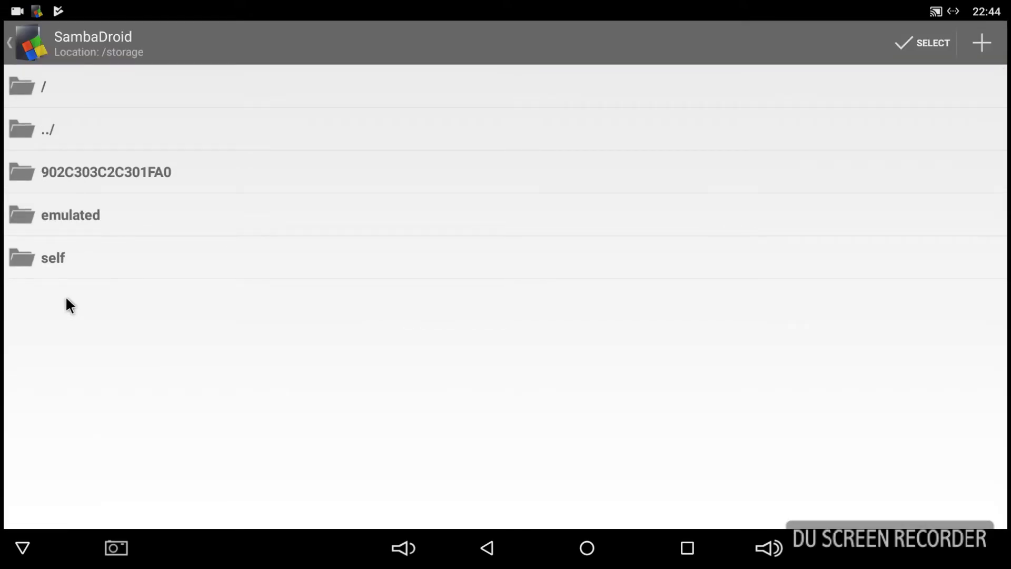
{"action": "left_click", "coordinate": [89, 174]}
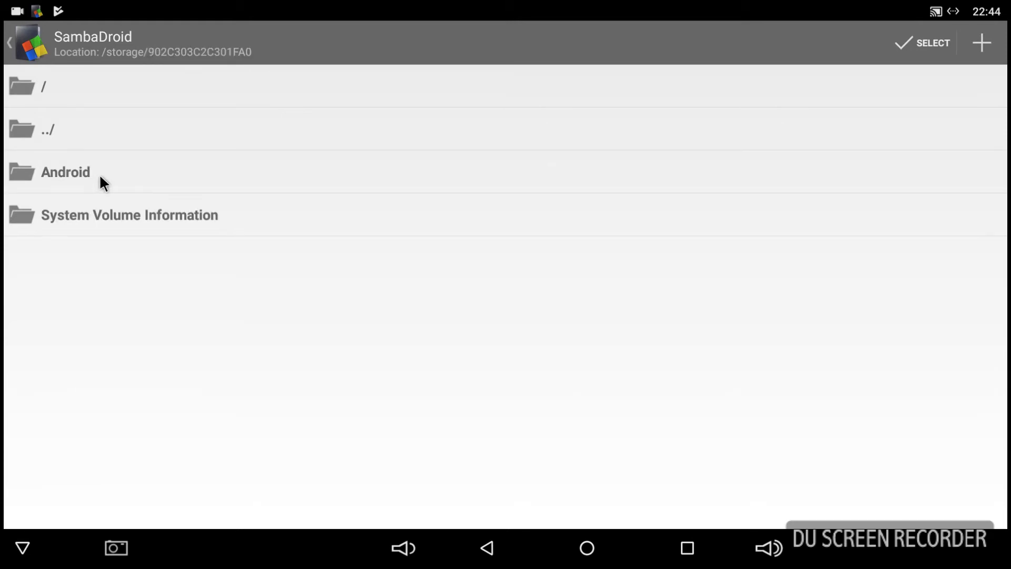
{"action": "left_click", "coordinate": [913, 42]}
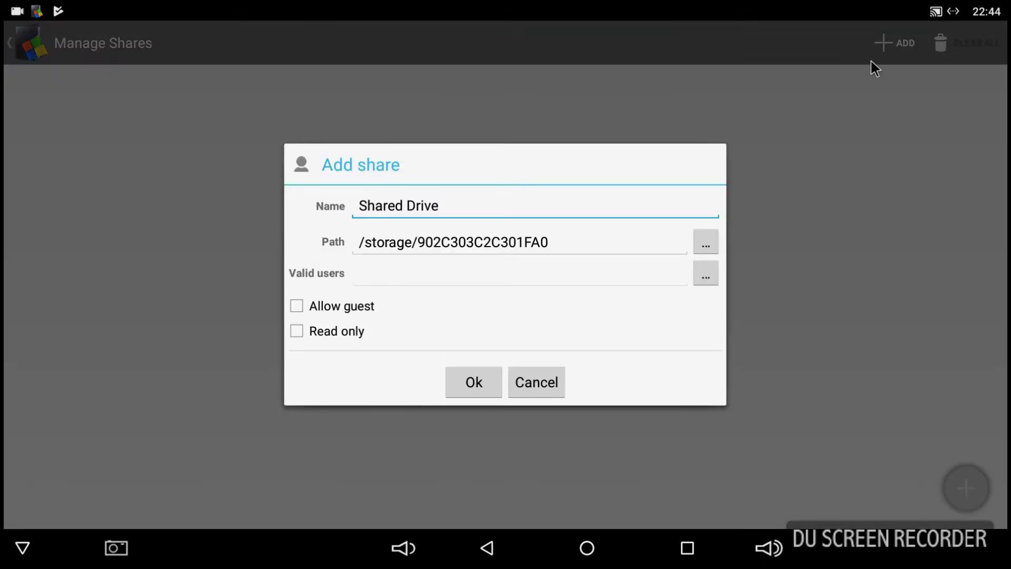
{"action": "left_click", "coordinate": [294, 305]}
{"action": "left_click", "coordinate": [475, 385]}
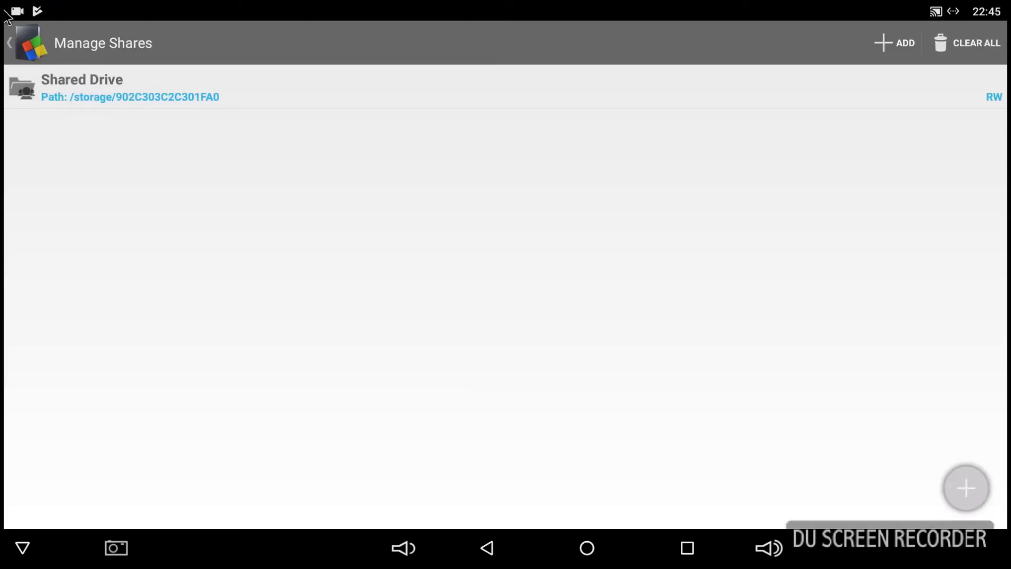
Enable Boot autostart in SambaDroid Options, then return to the server status screen.
{"action": "left_click", "coordinate": [14, 44]}
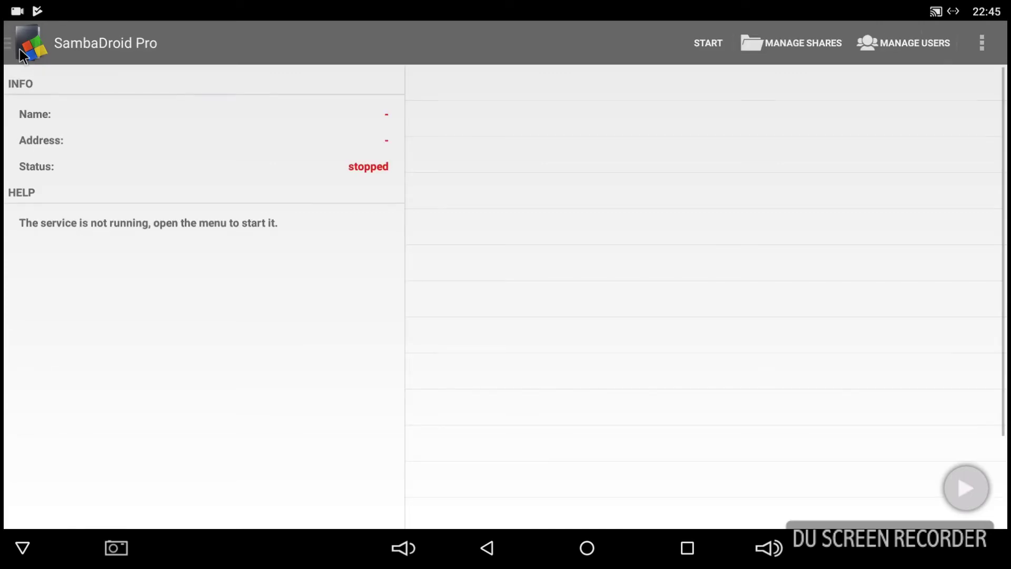
{"action": "left_click", "coordinate": [8, 50]}
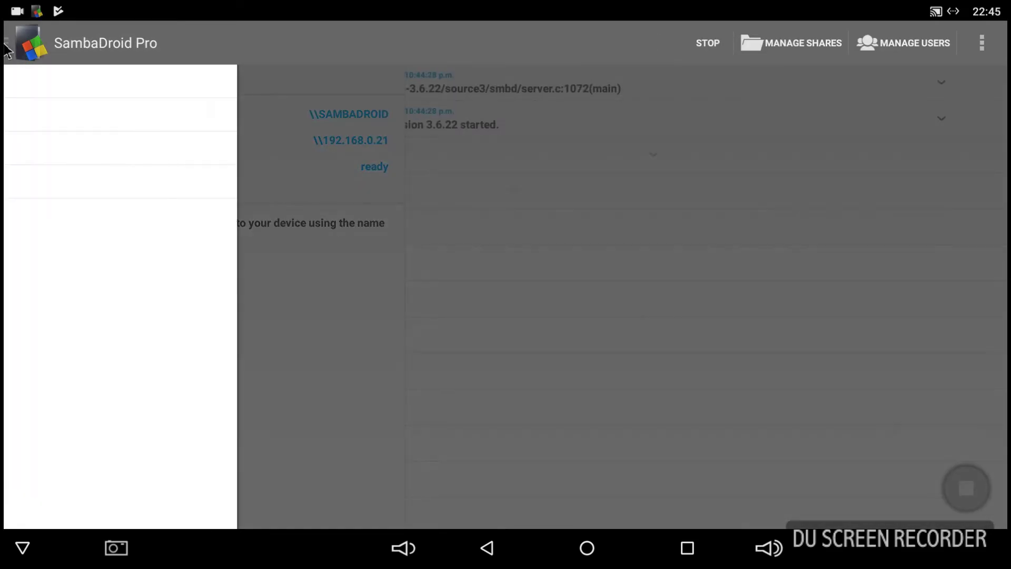
{"action": "left_click", "coordinate": [58, 147]}
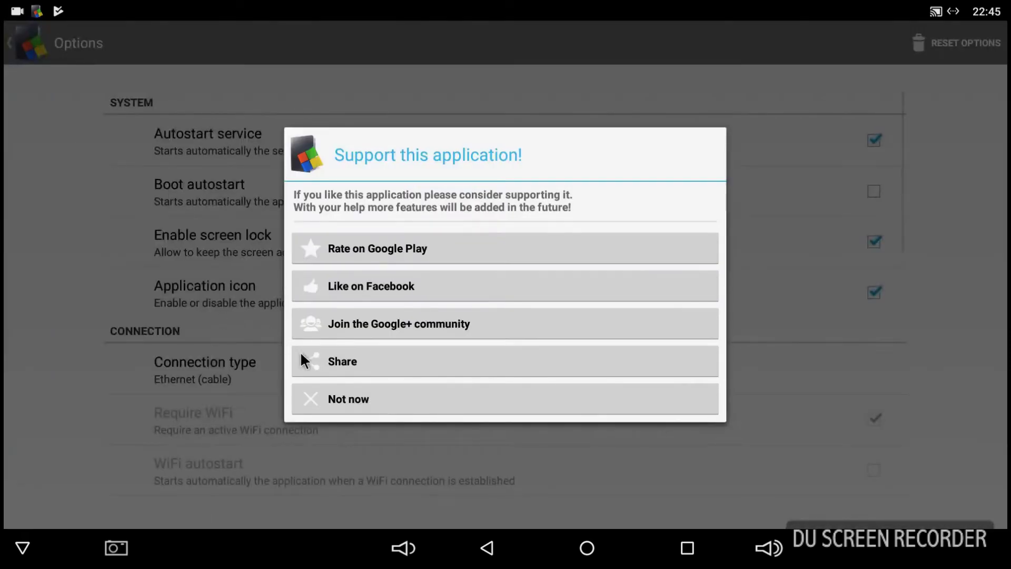
{"action": "left_click", "coordinate": [341, 404]}
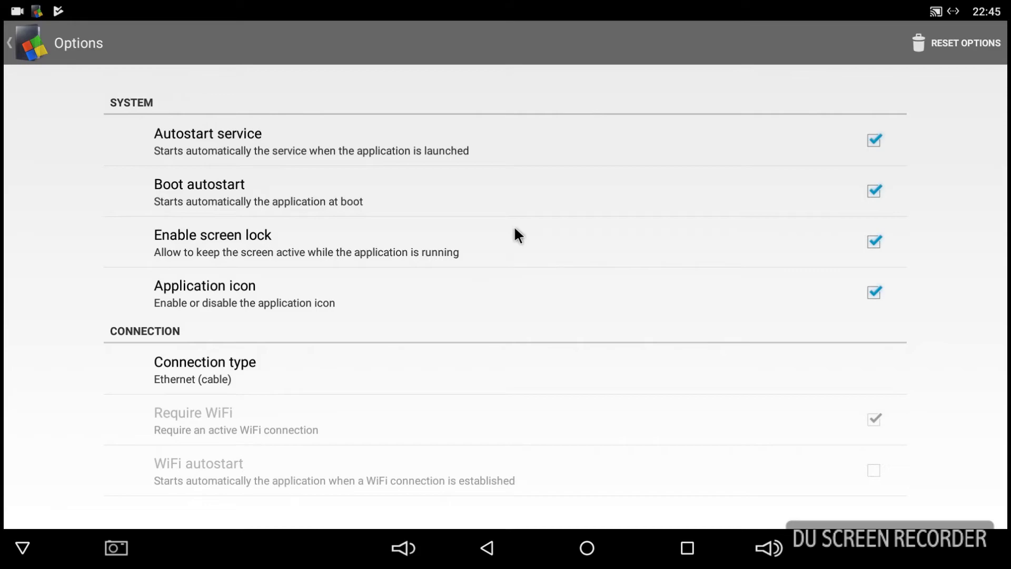
{"action": "scroll", "coordinate": [514, 228], "scroll_direction": "down", "scroll_amount": 10}
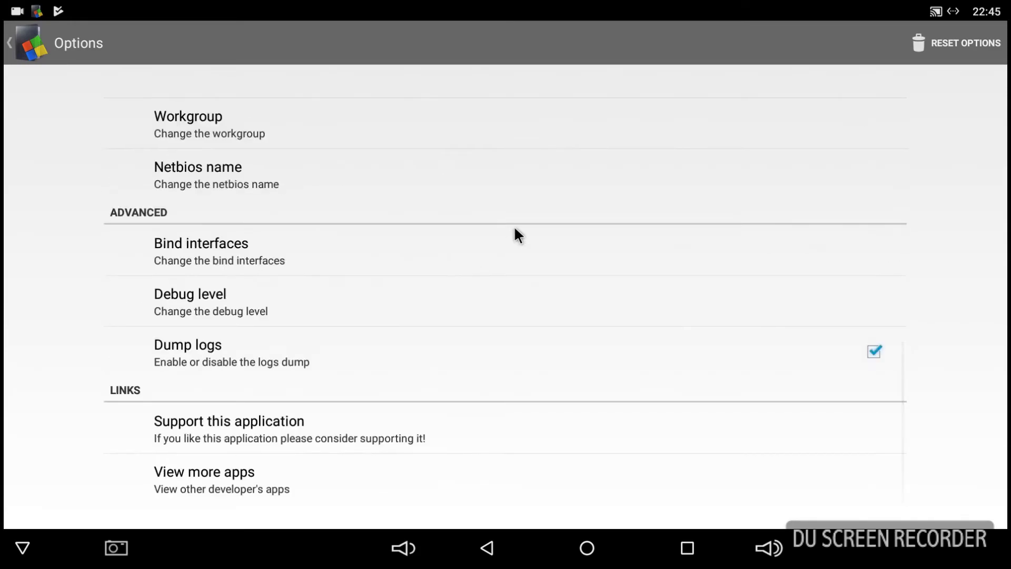
{"action": "left_click", "coordinate": [602, 556]}
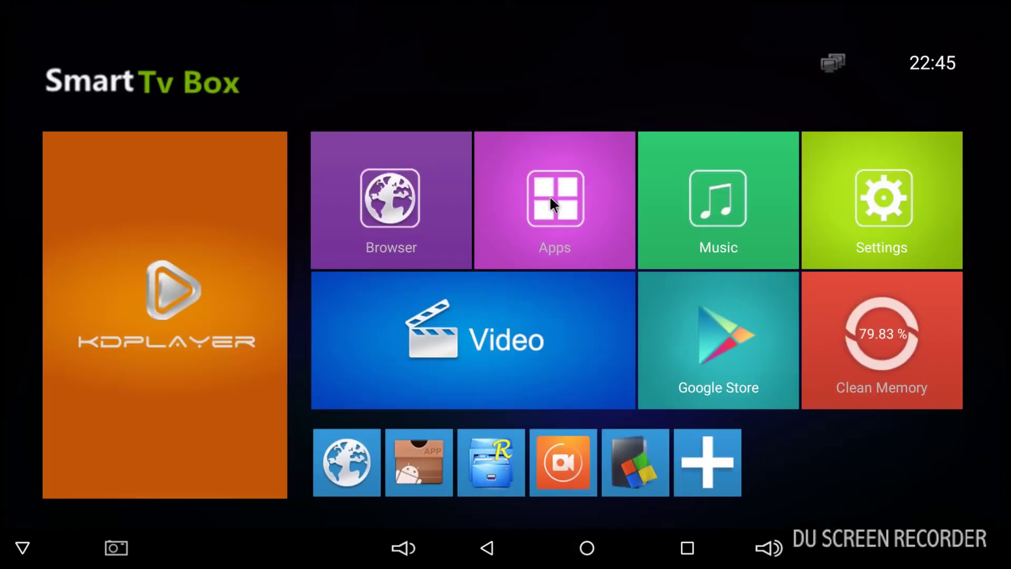
{"action": "left_click", "coordinate": [642, 452]}
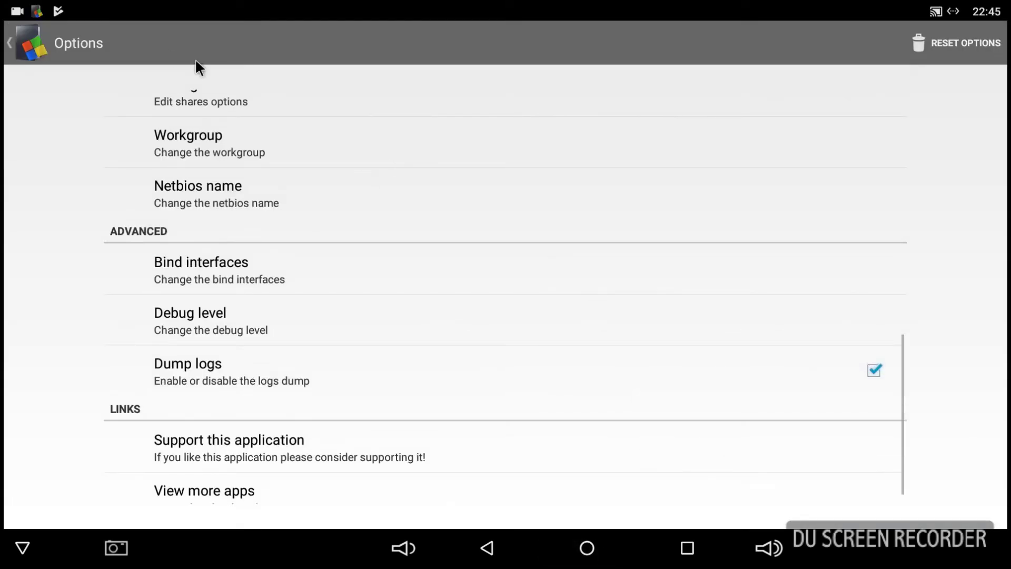
{"action": "left_click", "coordinate": [29, 44]}
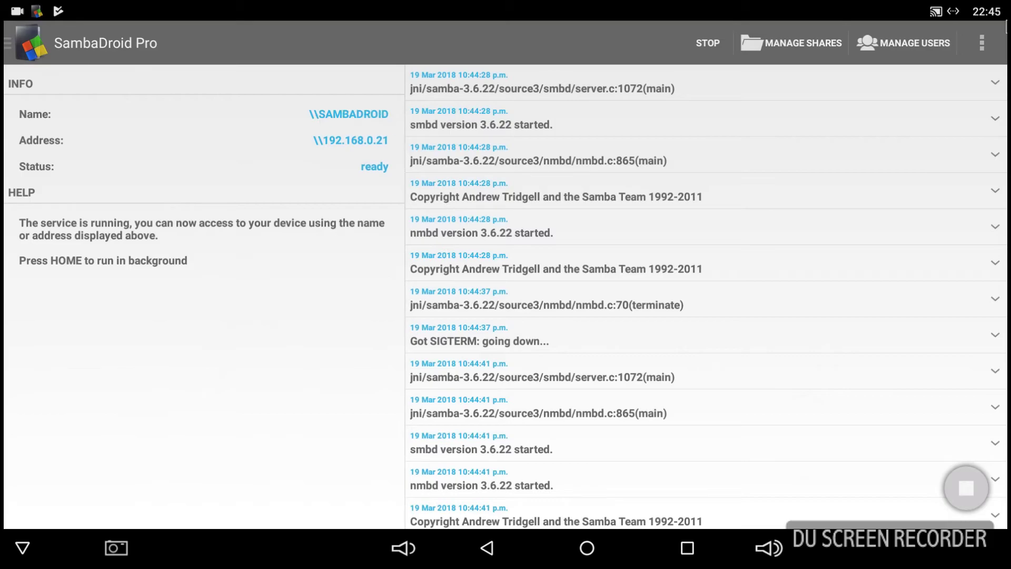
Confirm the old sambadroid Z: drive fails to open in This PC, then start mapping a network drive.
{"action": "left_click", "coordinate": [586, 547]}
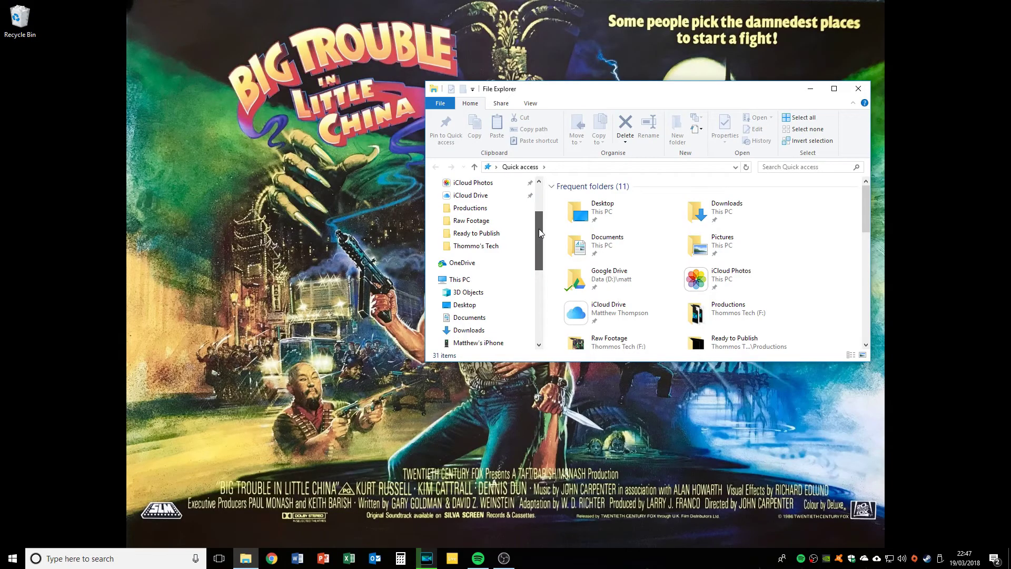
{"action": "left_click", "coordinate": [468, 281]}
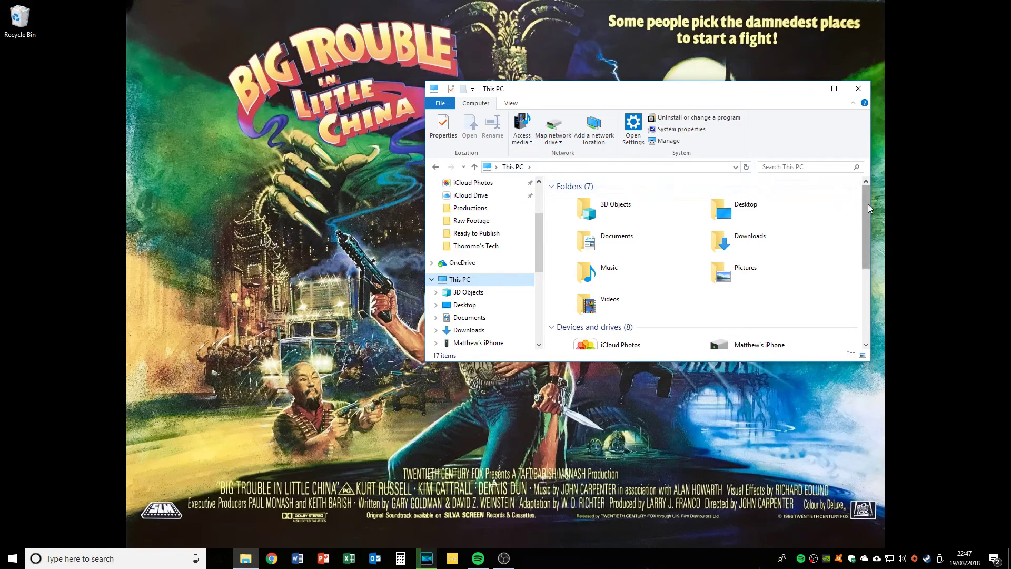
{"action": "left_click_drag", "start_coordinate": [868, 204], "coordinate": [860, 289]}
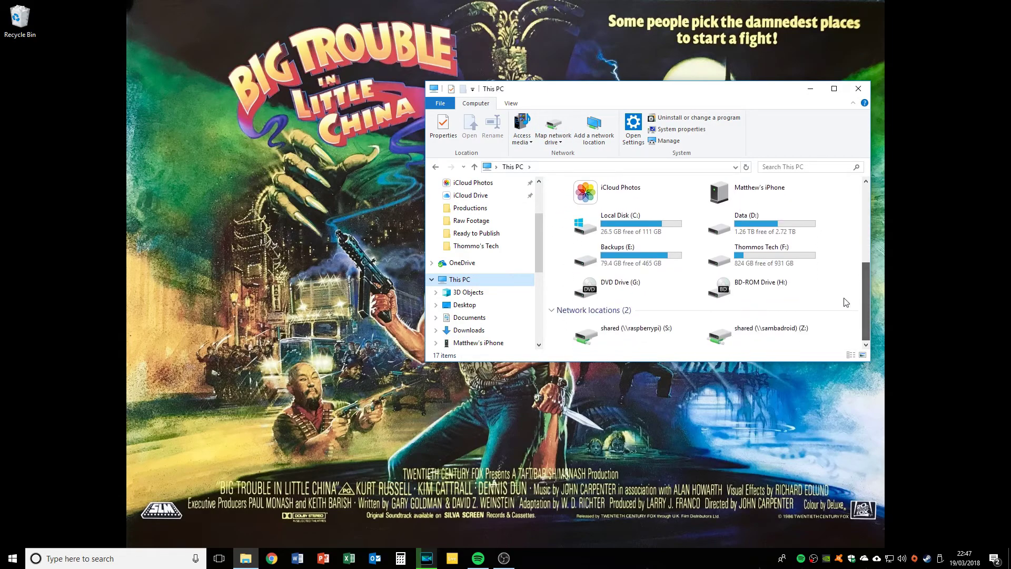
{"action": "left_click", "coordinate": [754, 330]}
{"action": "double_click", "coordinate": [754, 333]}
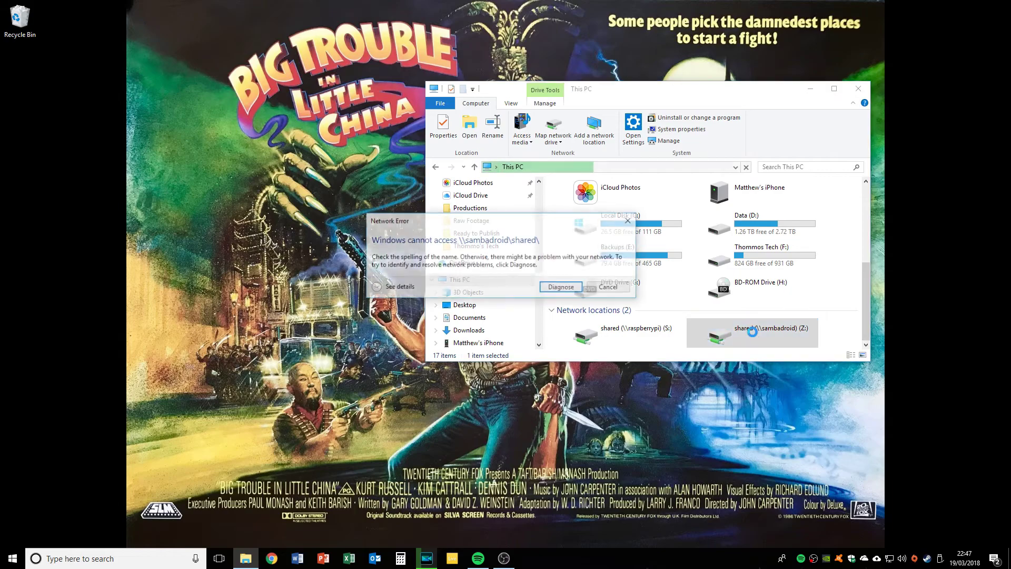
{"action": "left_click", "coordinate": [609, 287]}
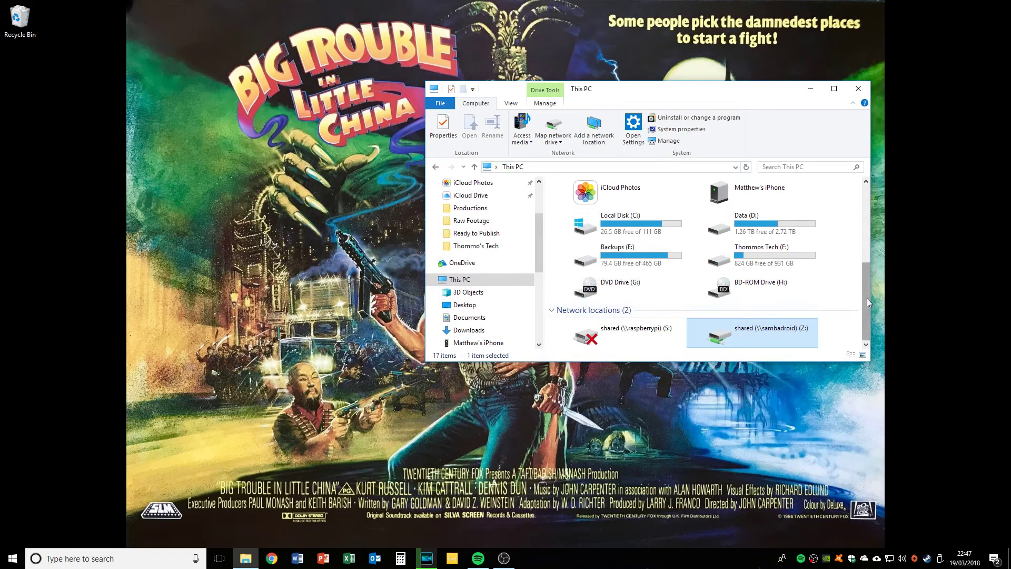
{"action": "left_click_drag", "start_coordinate": [866, 298], "coordinate": [872, 212]}
{"action": "left_click", "coordinate": [564, 132]}
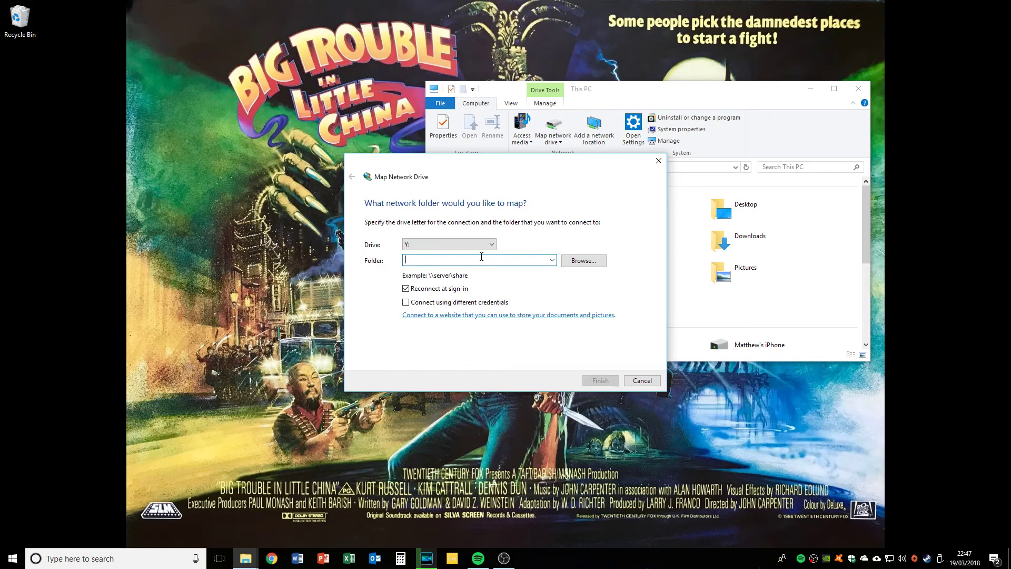
Map \\sambadroid\shared drive as drive Y:, correcting the share name after the connection error.
{"action": "type", "text": "\\\\sambas"}
{"action": "key", "text": "BackSpace"}
{"action": "type", "text": "d"}
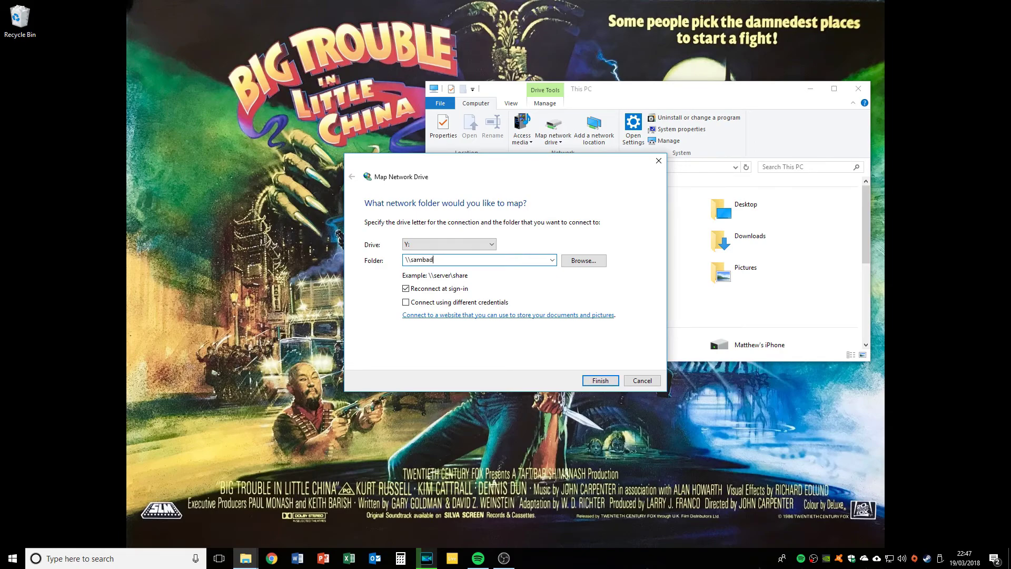
{"action": "type", "text": "roid\\shareddrive"}
{"action": "key", "text": "Return"}
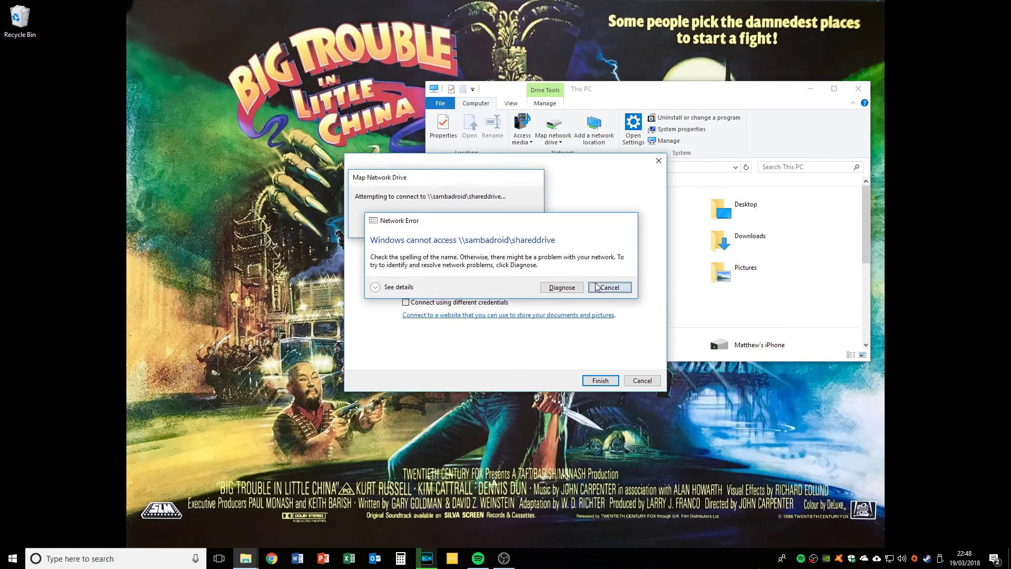
{"action": "left_click", "coordinate": [596, 287]}
{"action": "left_click", "coordinate": [468, 259]}
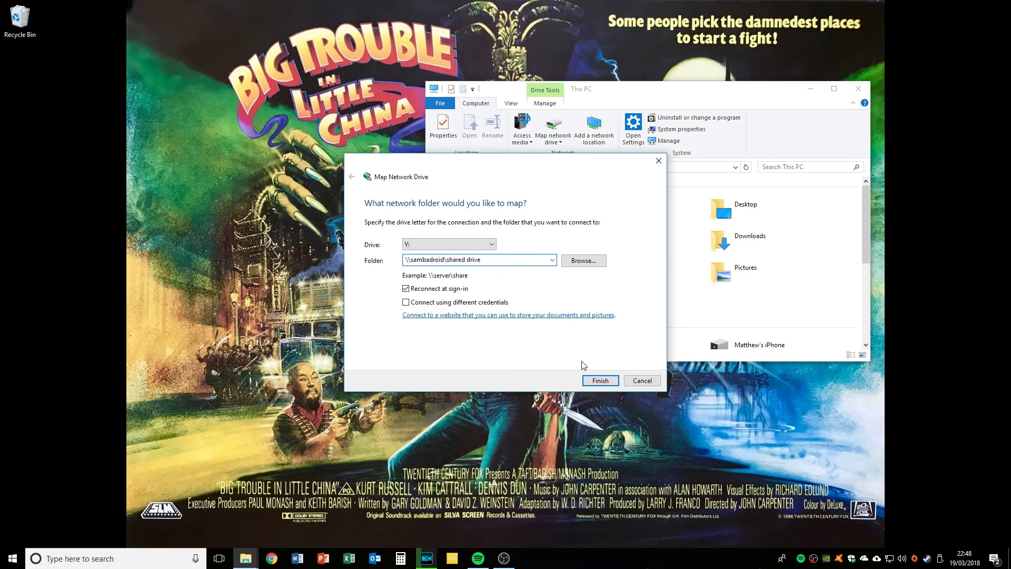
{"action": "left_click", "coordinate": [588, 377]}
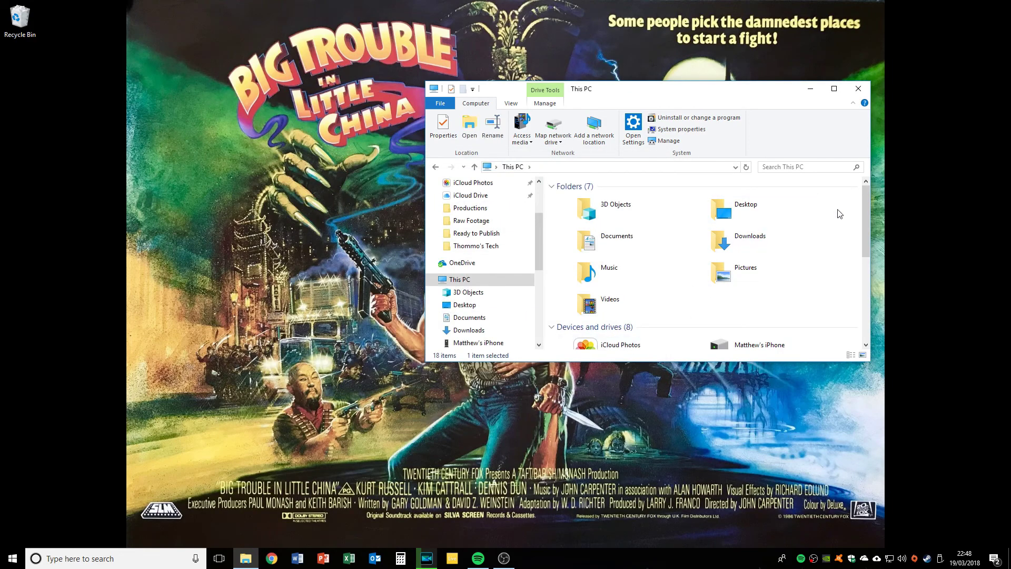
Open shared drive (\\sambadroid) (Y:) and select the 20180319_223949 MP4 file.
{"action": "left_click_drag", "start_coordinate": [863, 205], "coordinate": [848, 300]}
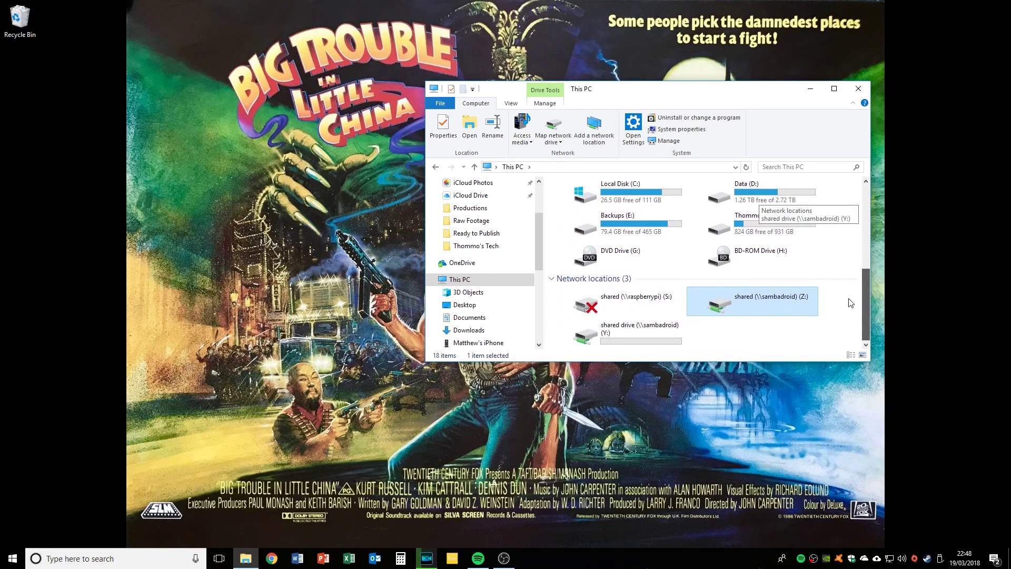
{"action": "double_click", "coordinate": [648, 335]}
{"action": "left_click", "coordinate": [594, 224]}
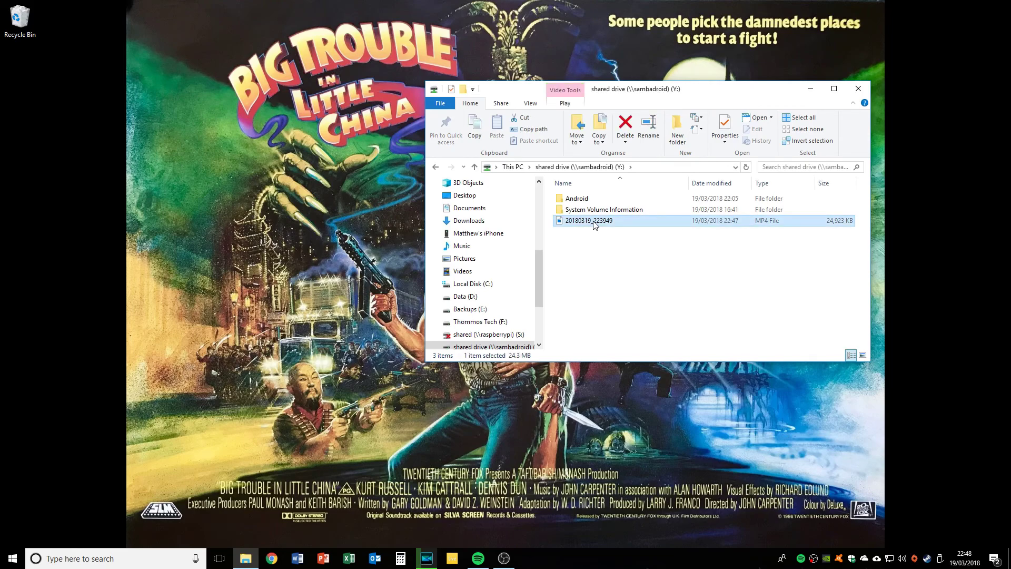
{"action": "left_click", "coordinate": [500, 563]}
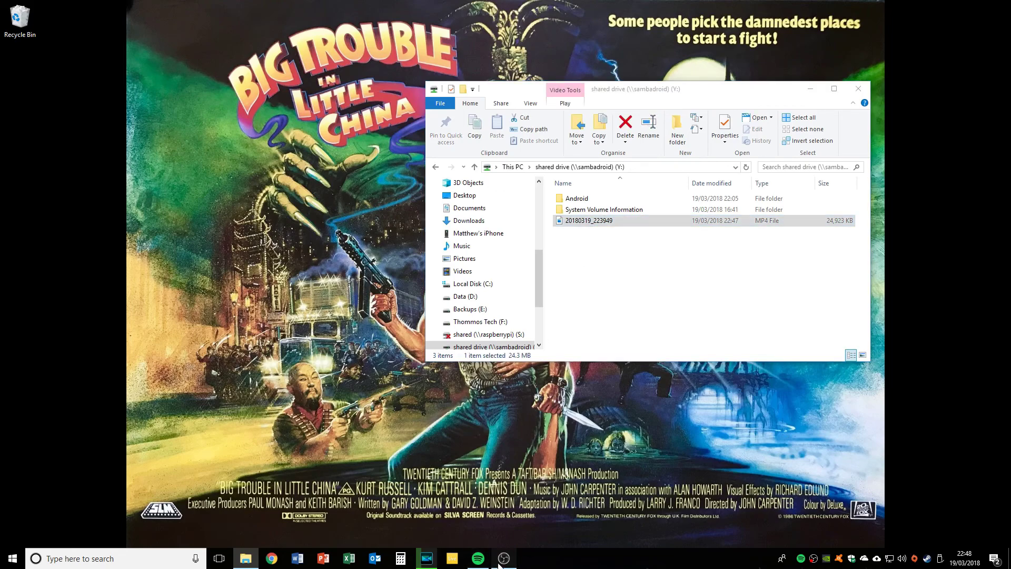